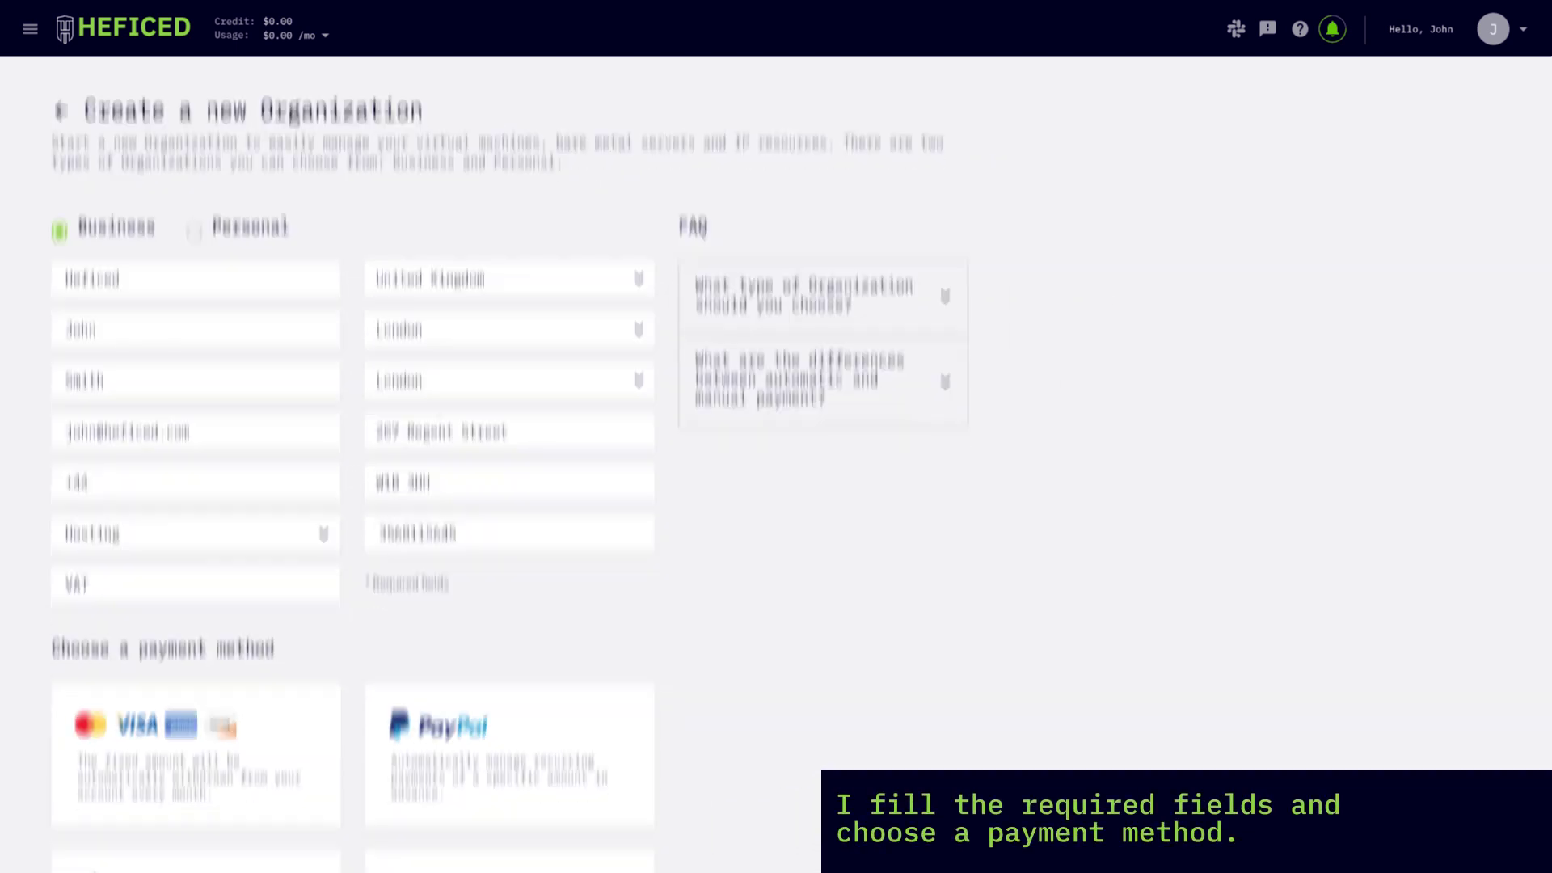
Save a Mastercard as the payment method and create the business organization
left_click(182, 364)
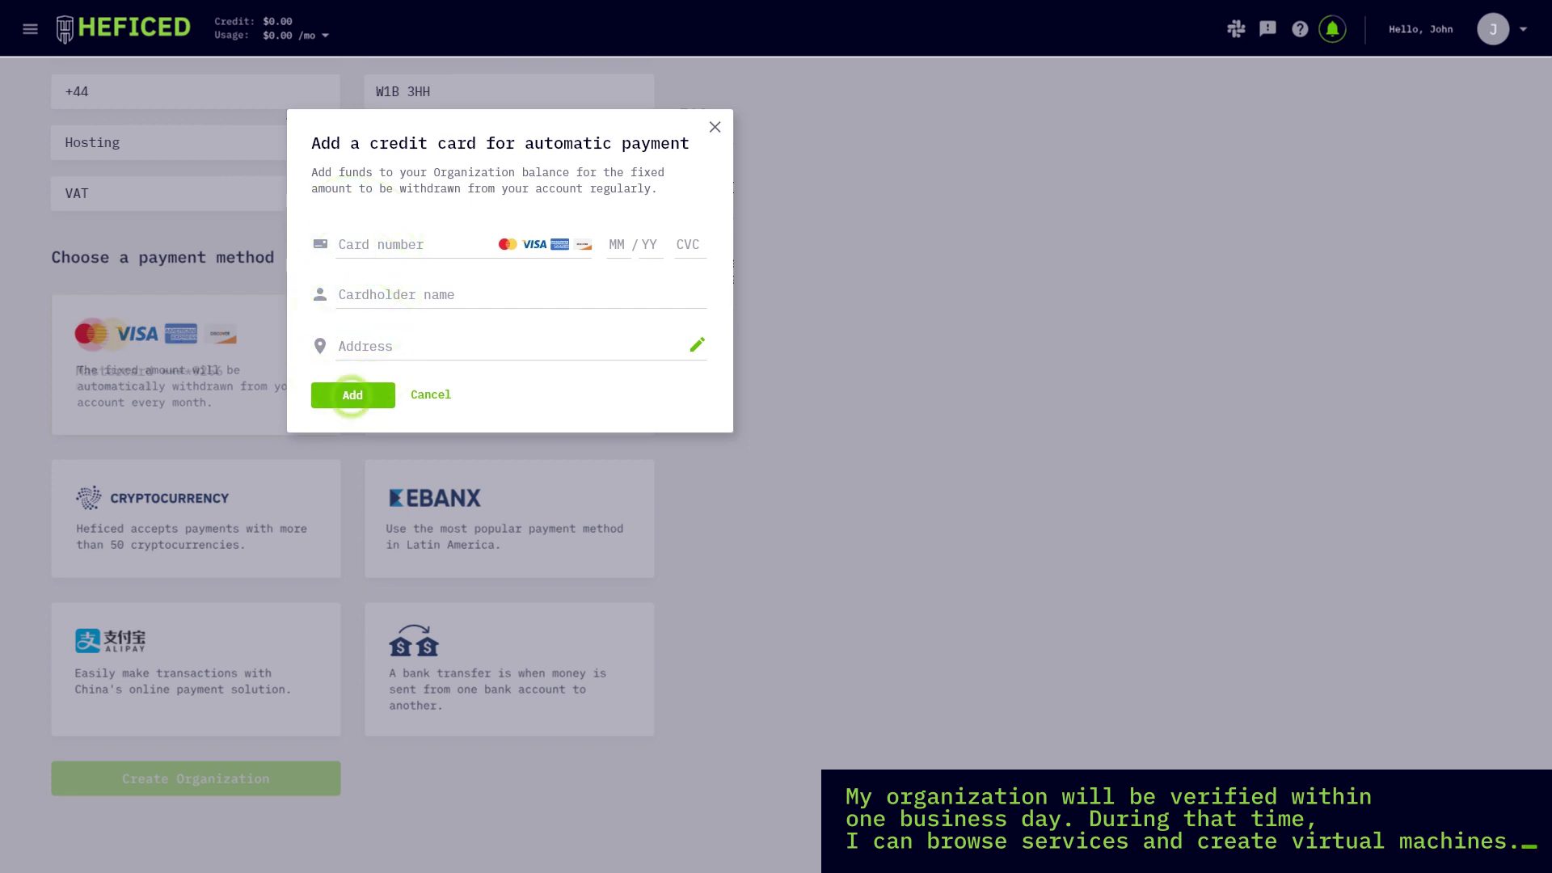
left_click(352, 394)
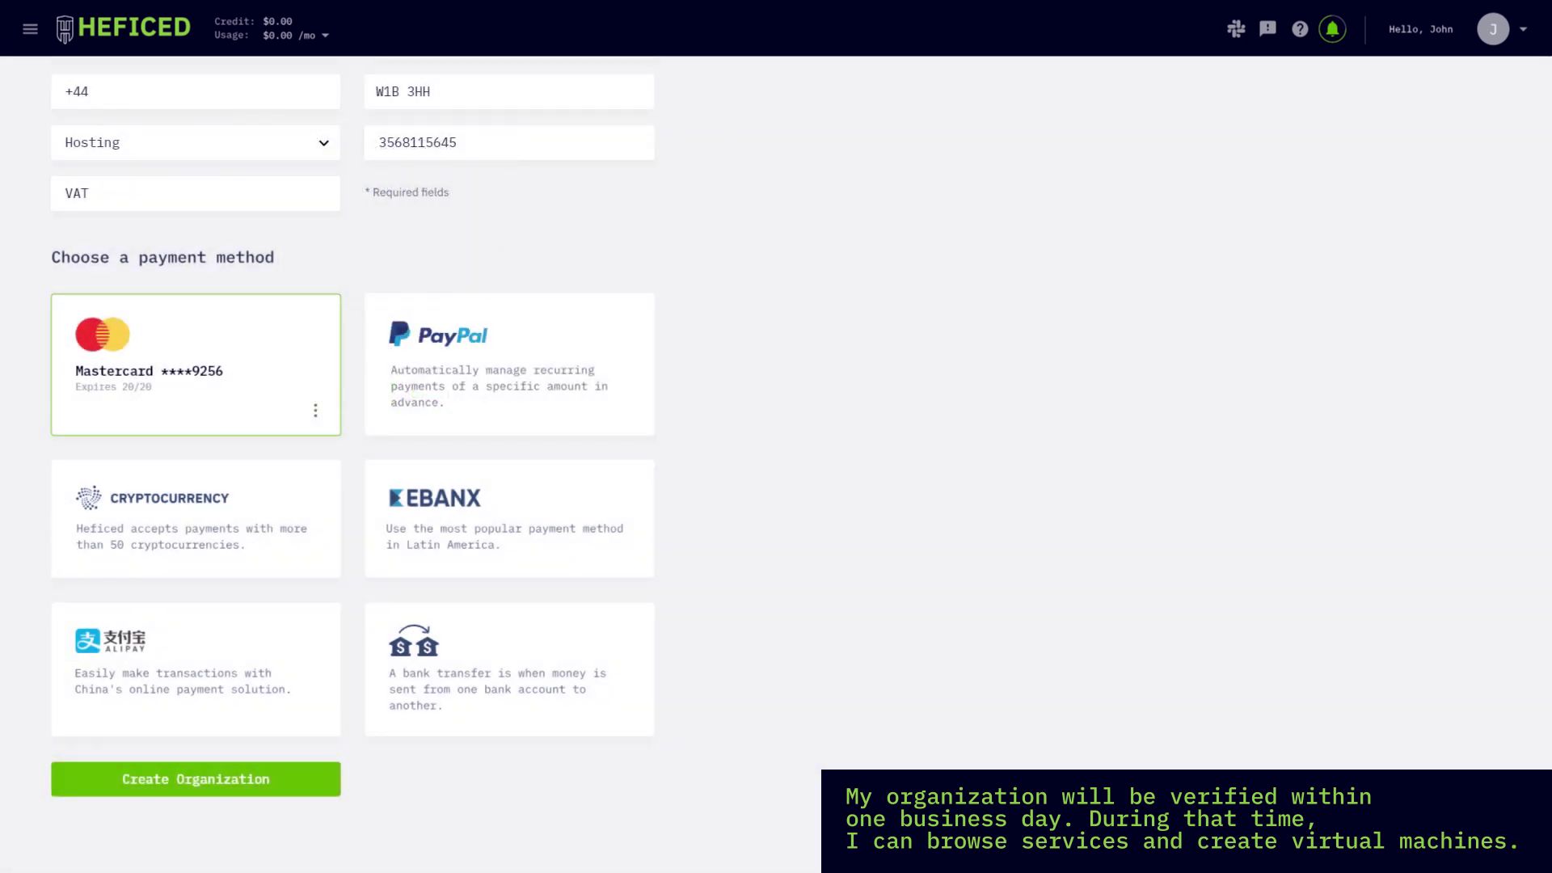
left_click(303, 779)
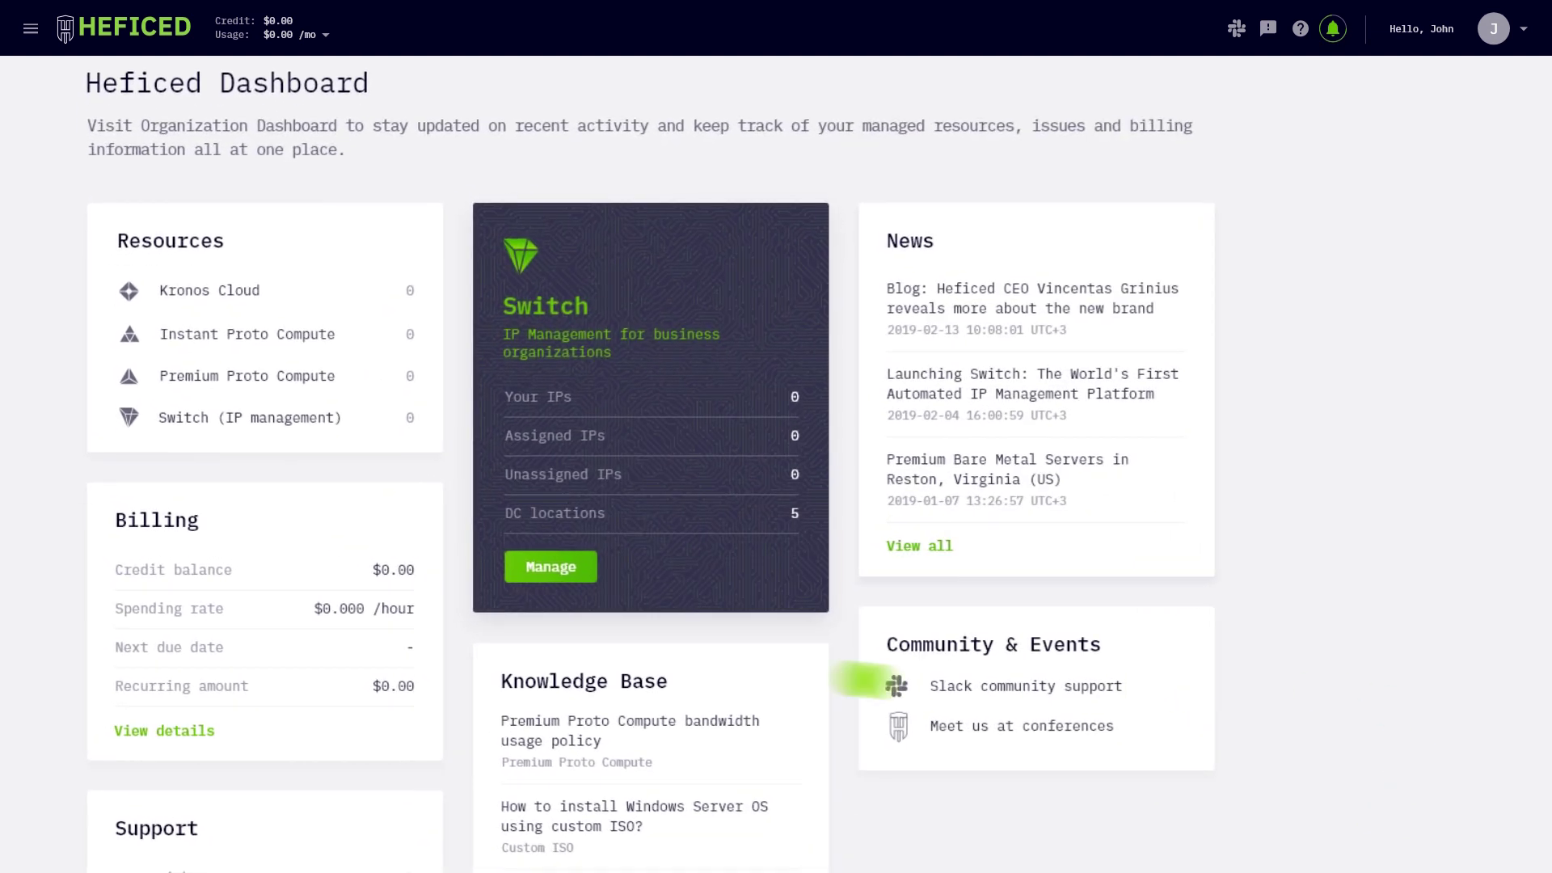
Order a Kronos Cloud VM with 2 vCPU and 2 GB RAM in Johannesburg via Switch
left_click(460, 524)
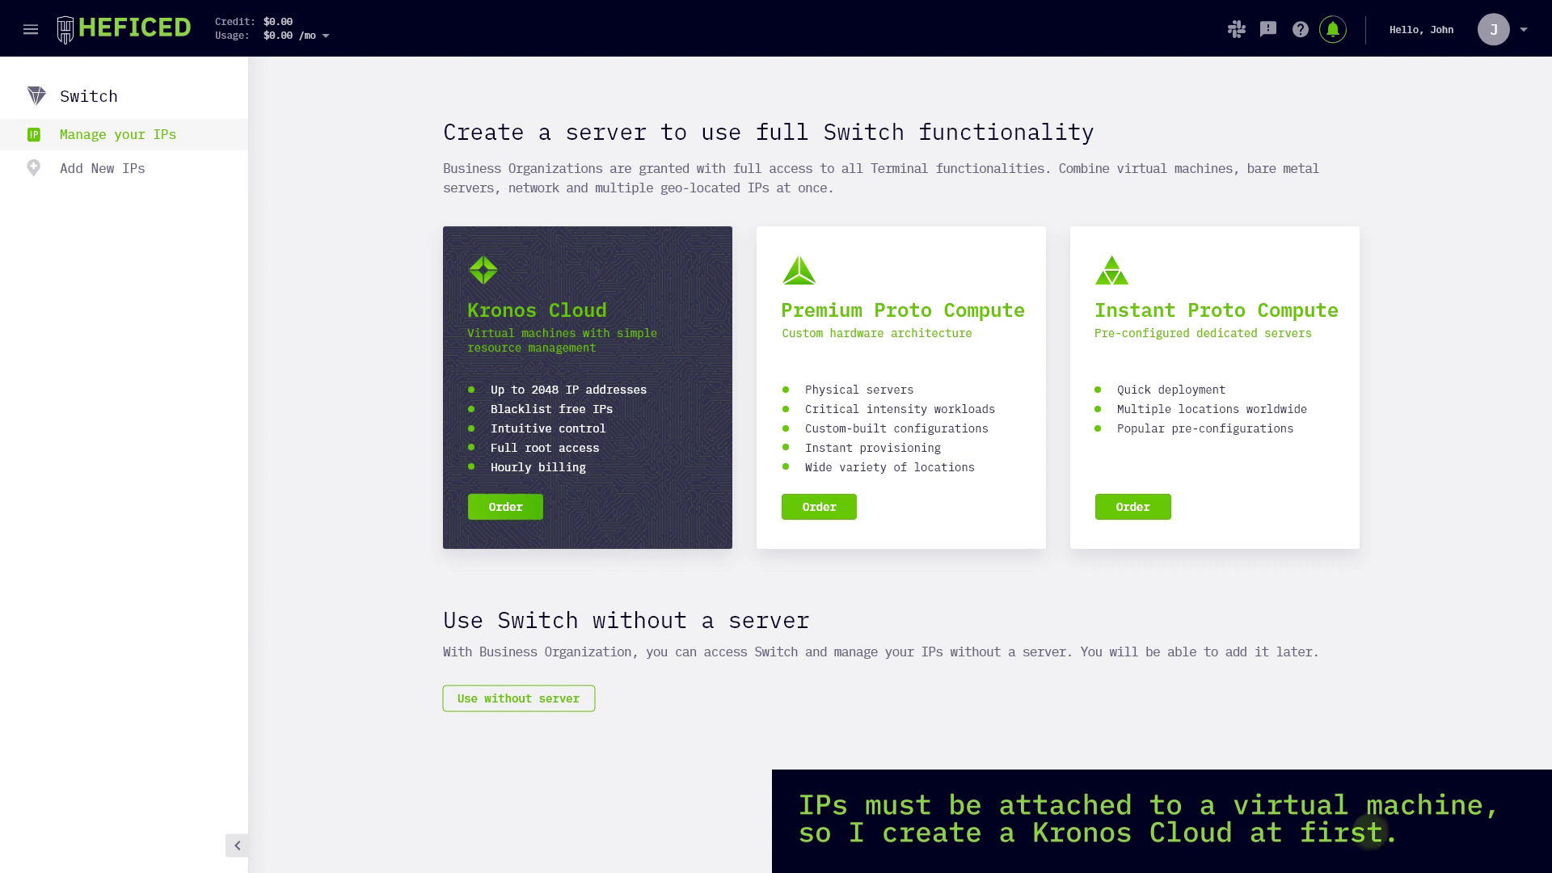
left_click(505, 507)
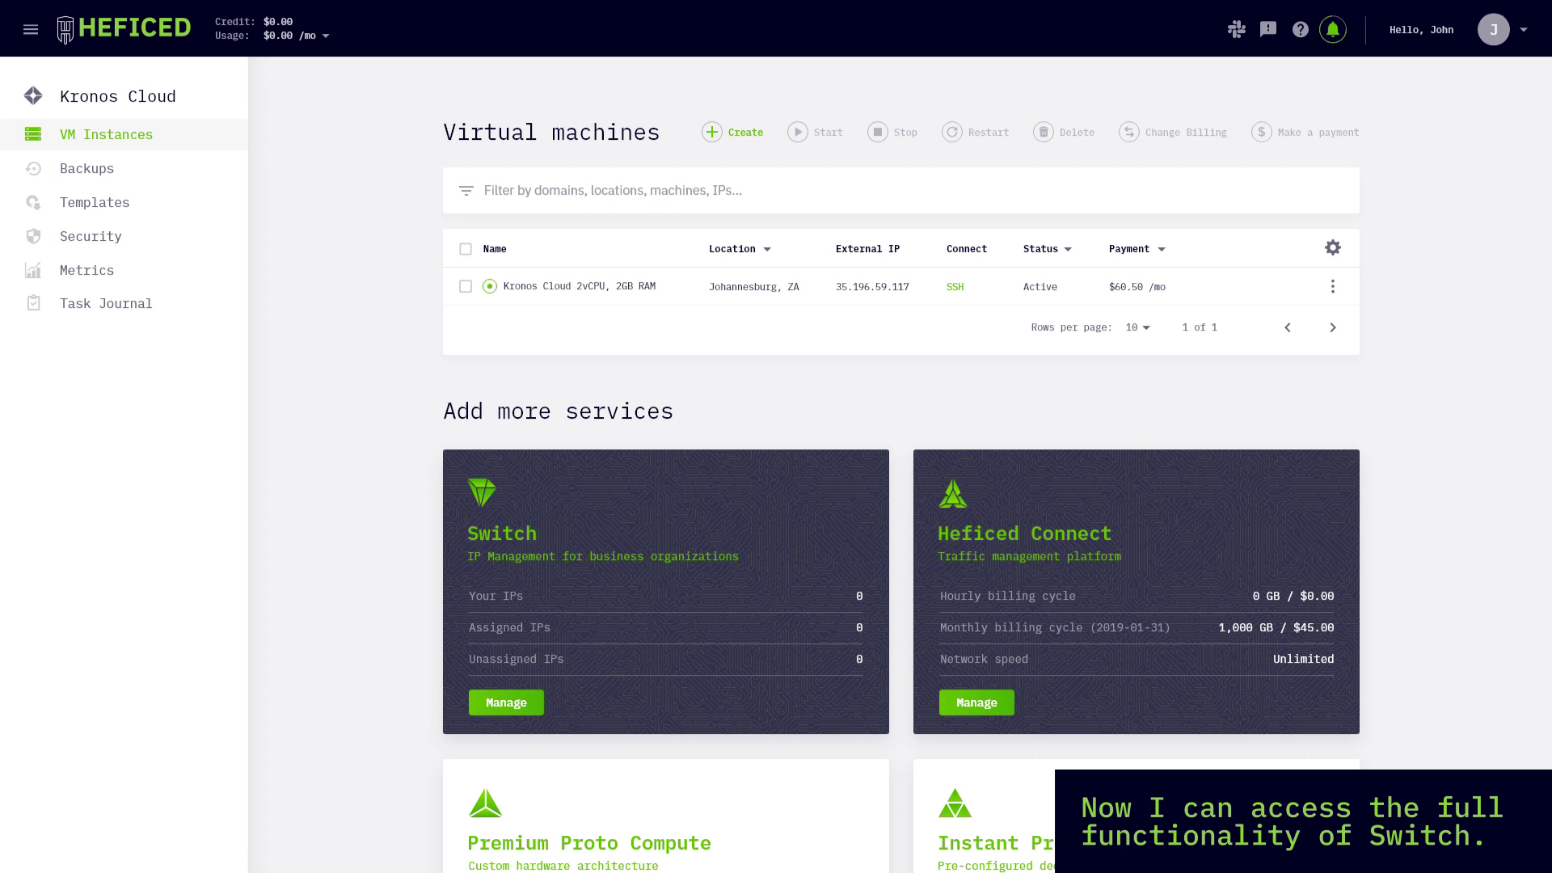
Search Switch for available /27 AFRINIC subnets in Johannesburg
left_click(505, 702)
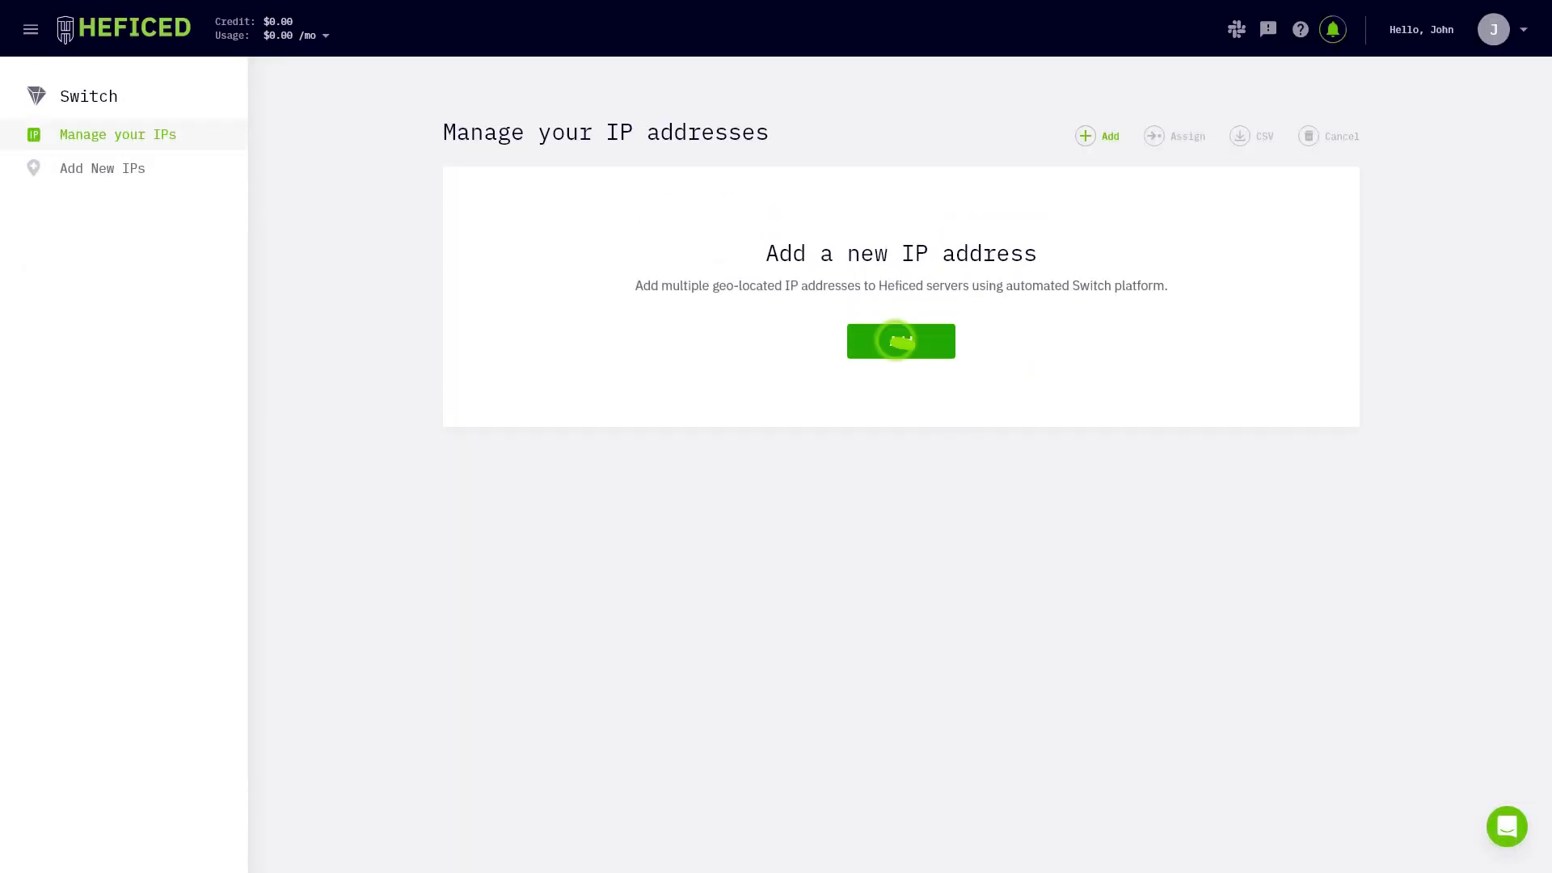
left_click(900, 341)
left_click(507, 286)
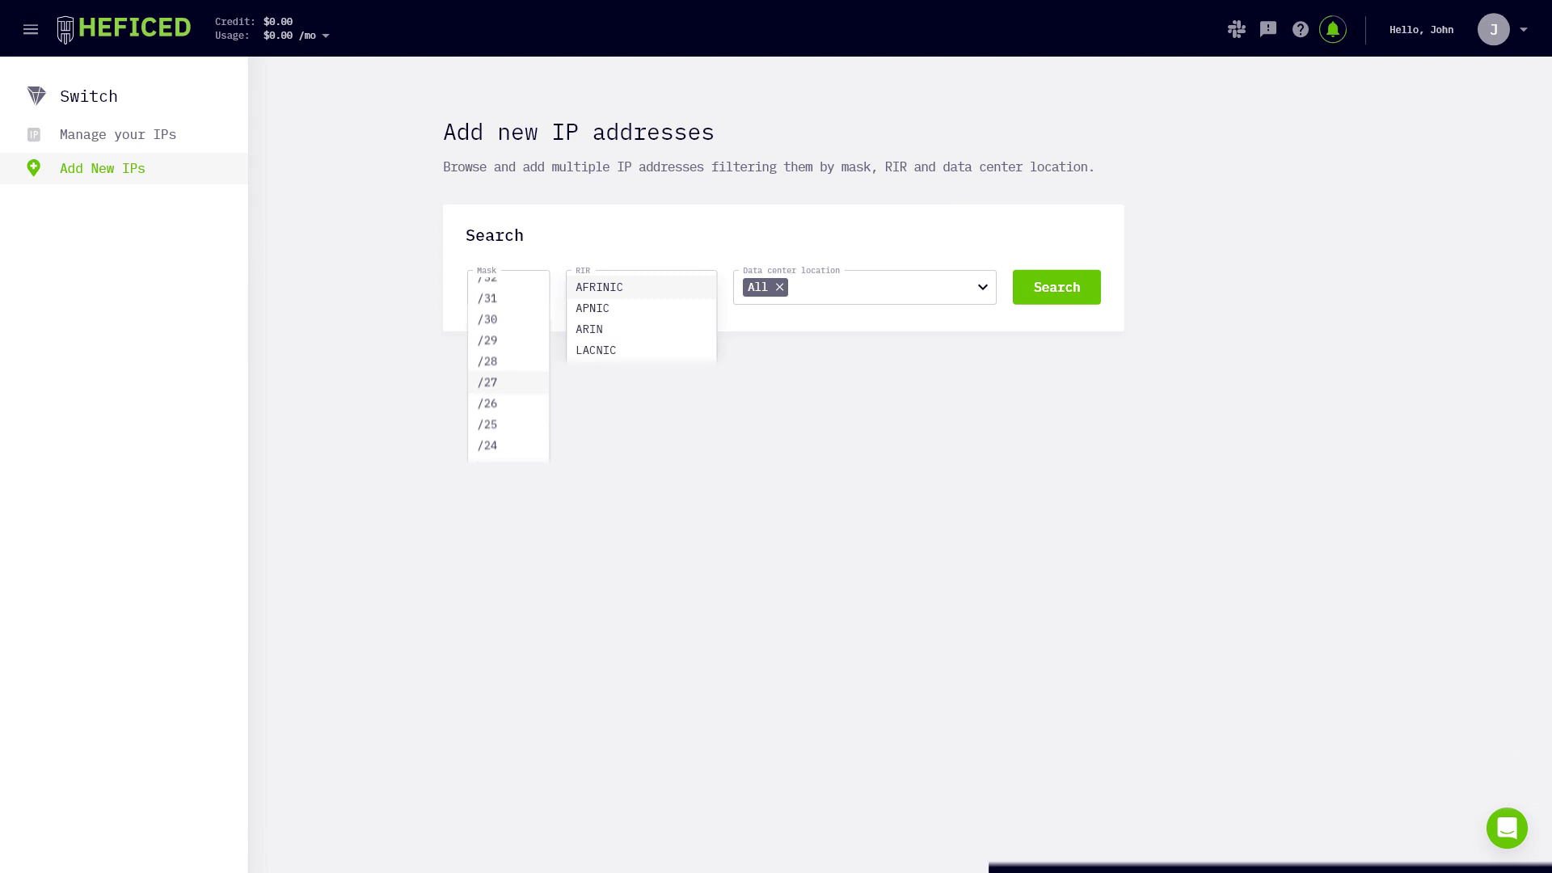
left_click(642, 286)
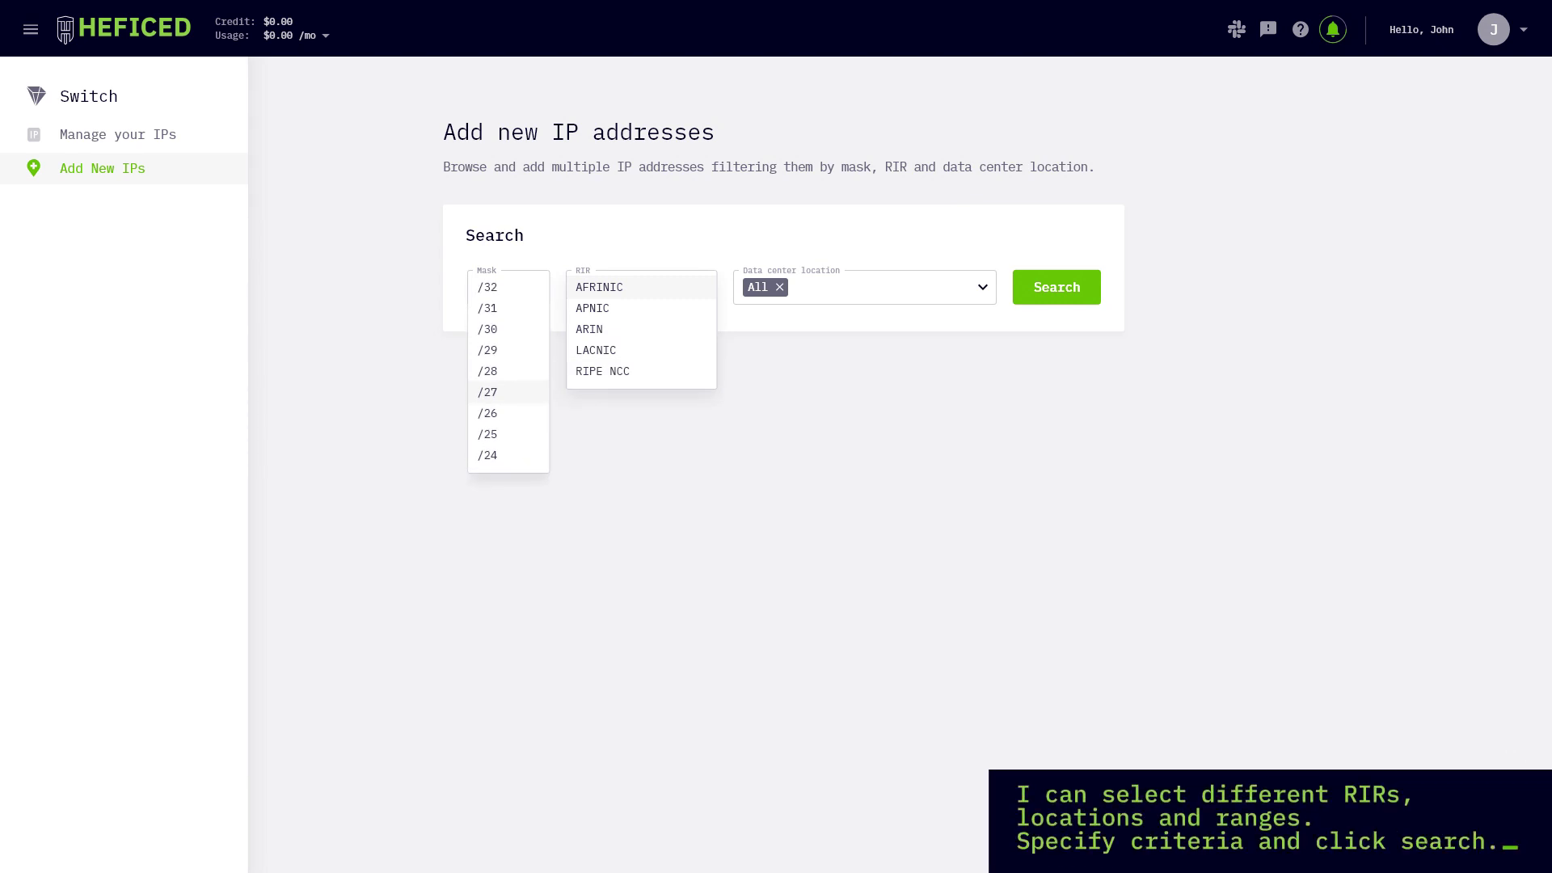
left_click(488, 391)
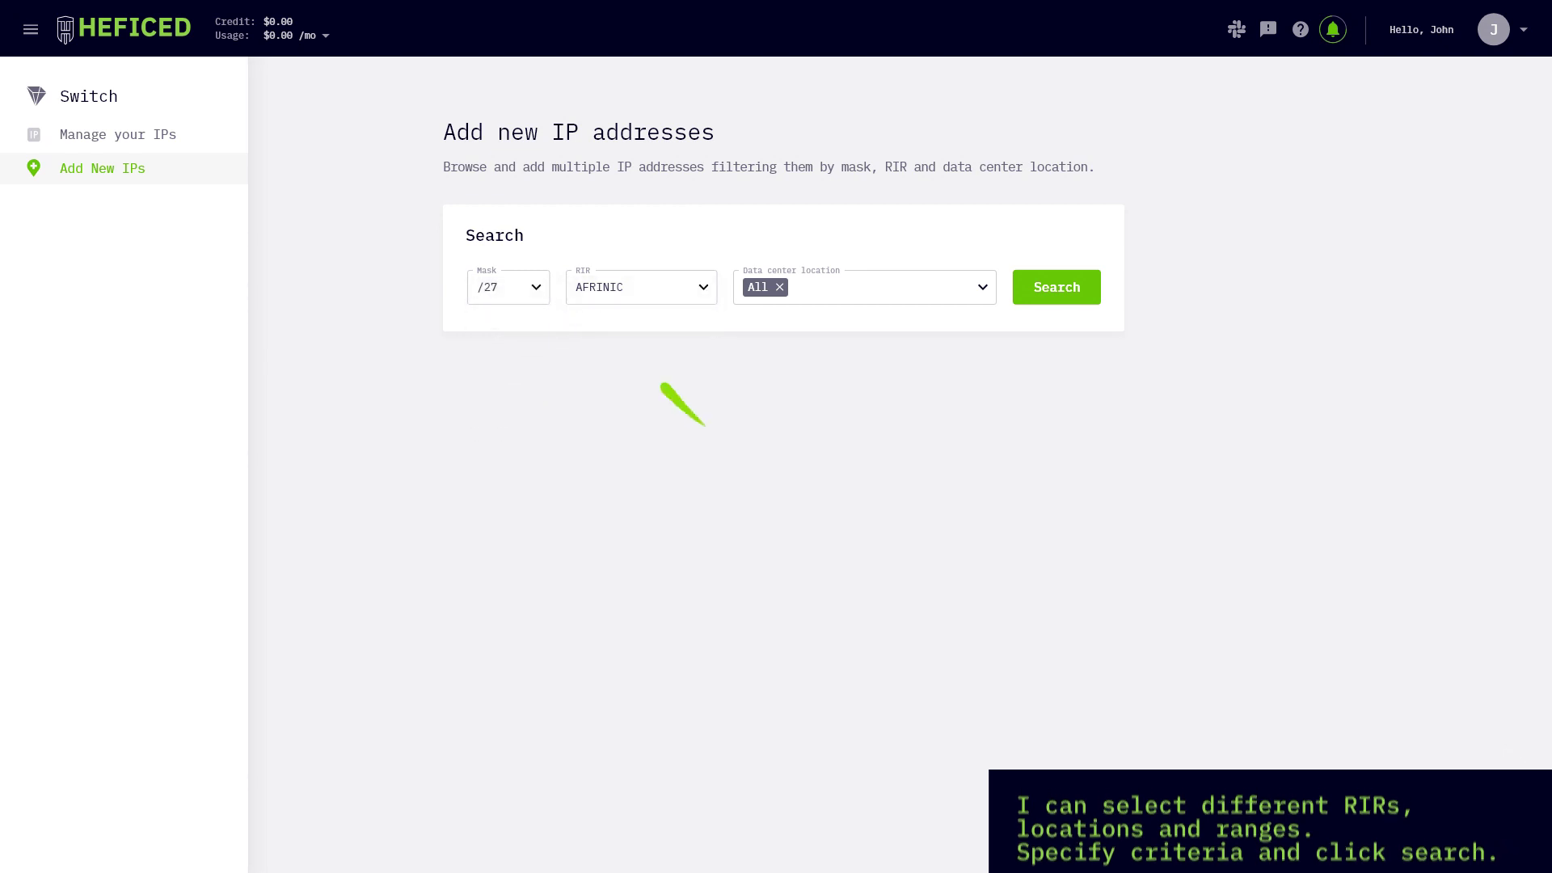
left_click(1057, 286)
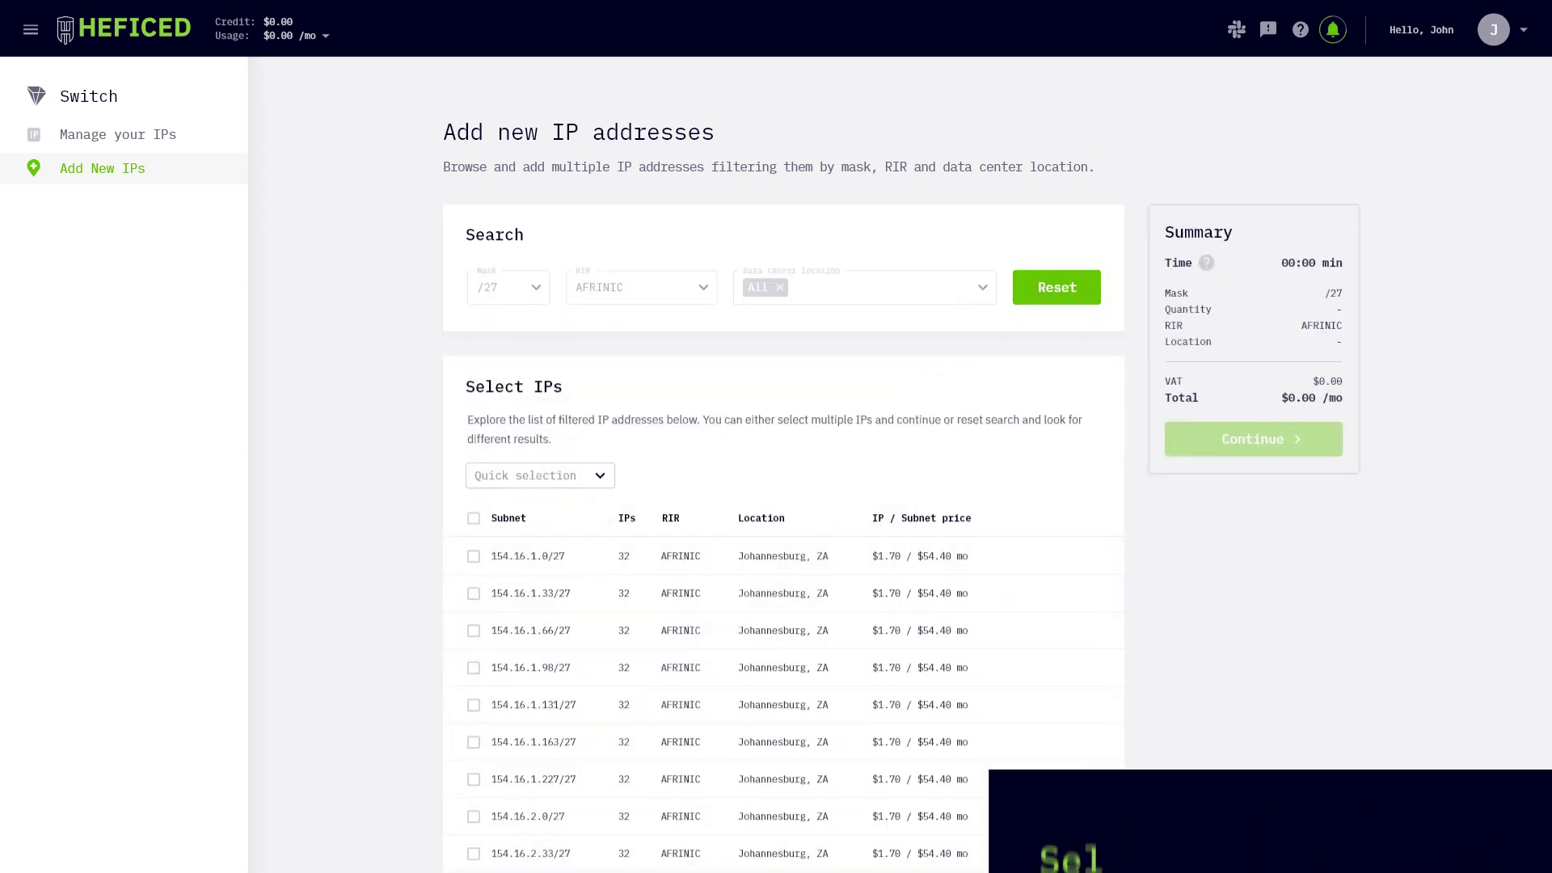
scroll(776, 486, "down", 2)
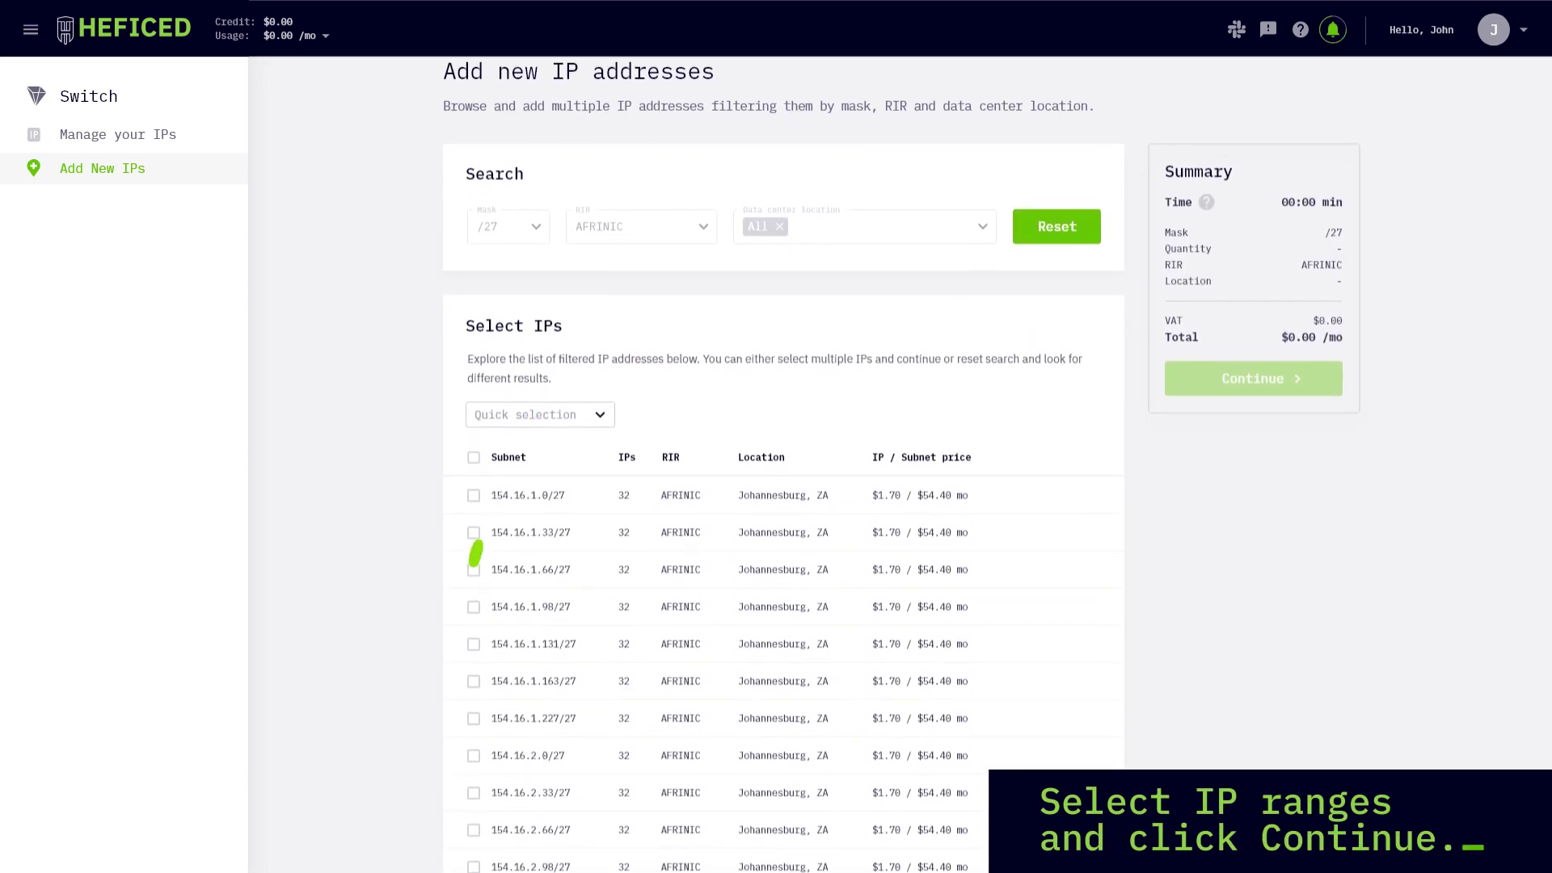
Select subnets 154.16.1.66, .98, .131 and .163 (/27) and pay for them
left_click(473, 546)
left_click(473, 594)
left_click(473, 626)
left_click(1253, 324)
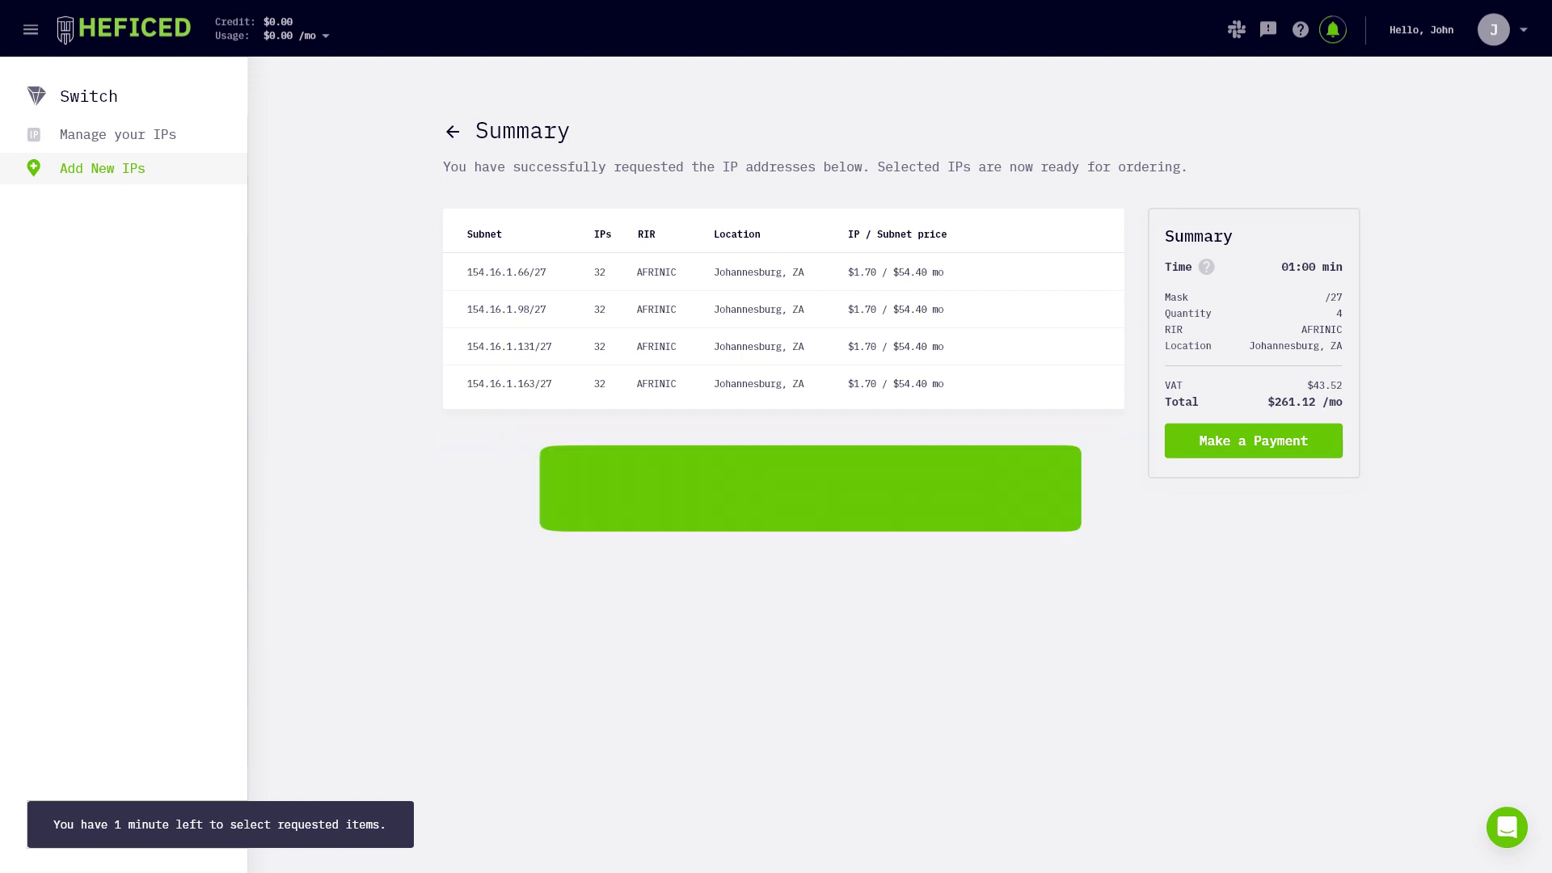
left_click(1253, 441)
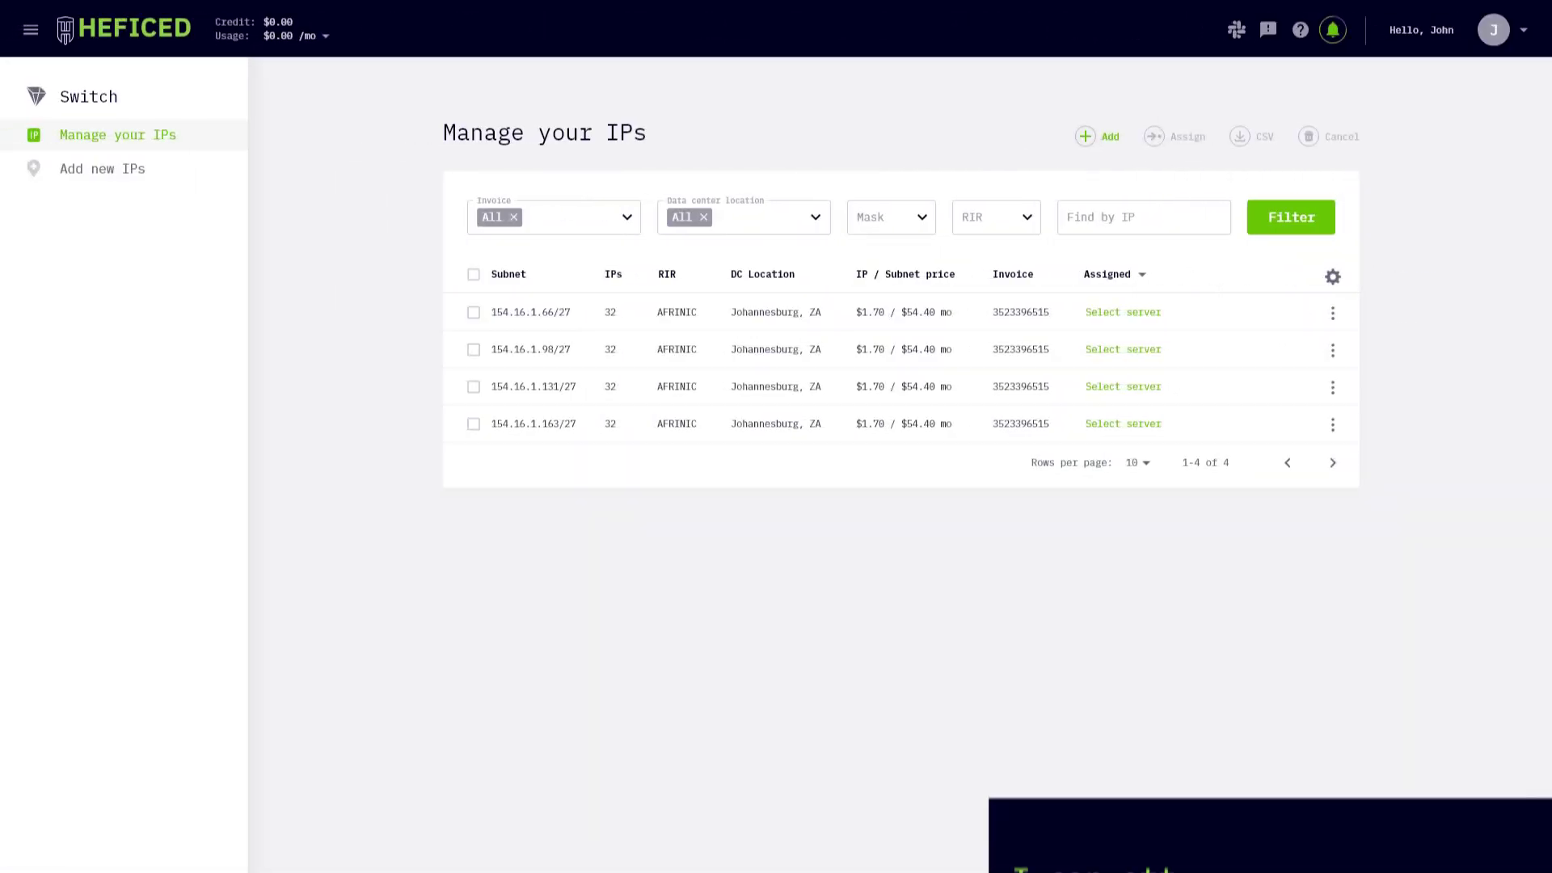
Assign all four owned /27 subnets to the Kronos Cloud domainname.com server
left_click(473, 275)
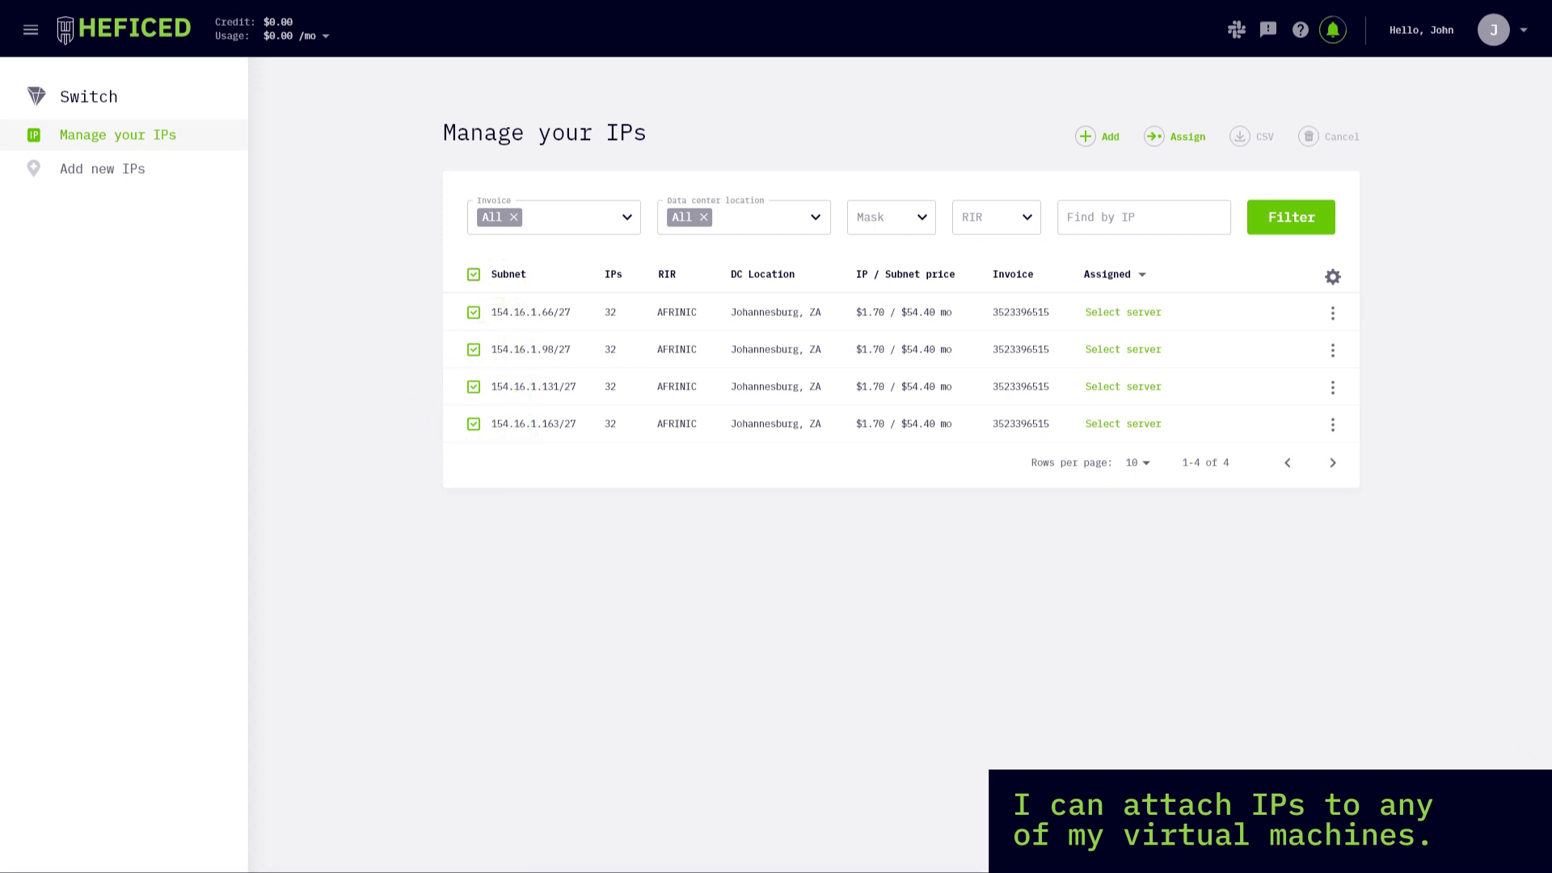
left_click(1154, 136)
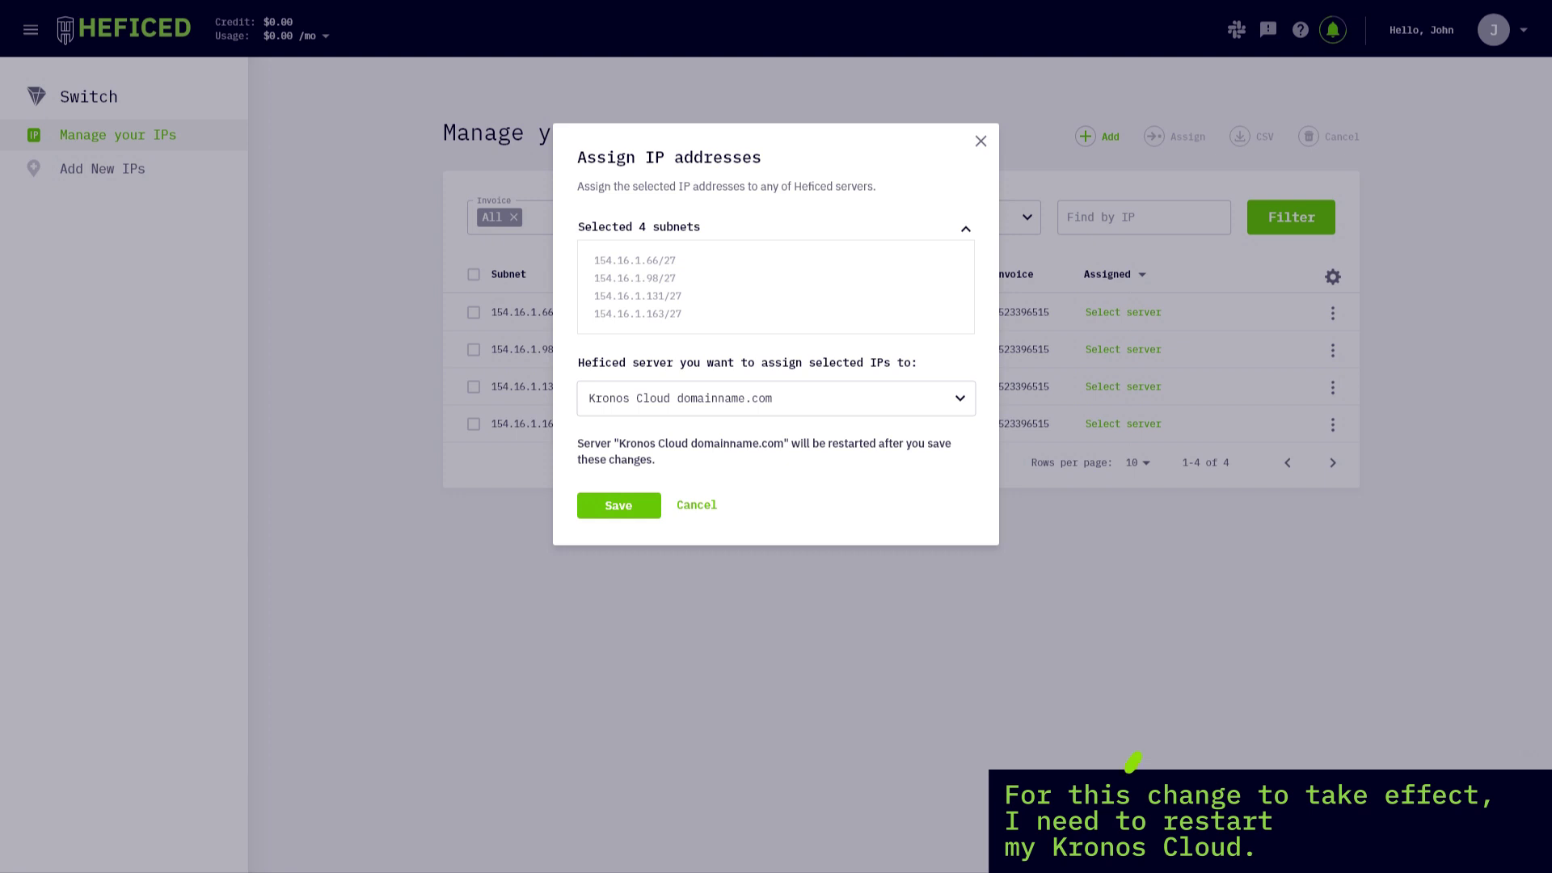
left_click(619, 505)
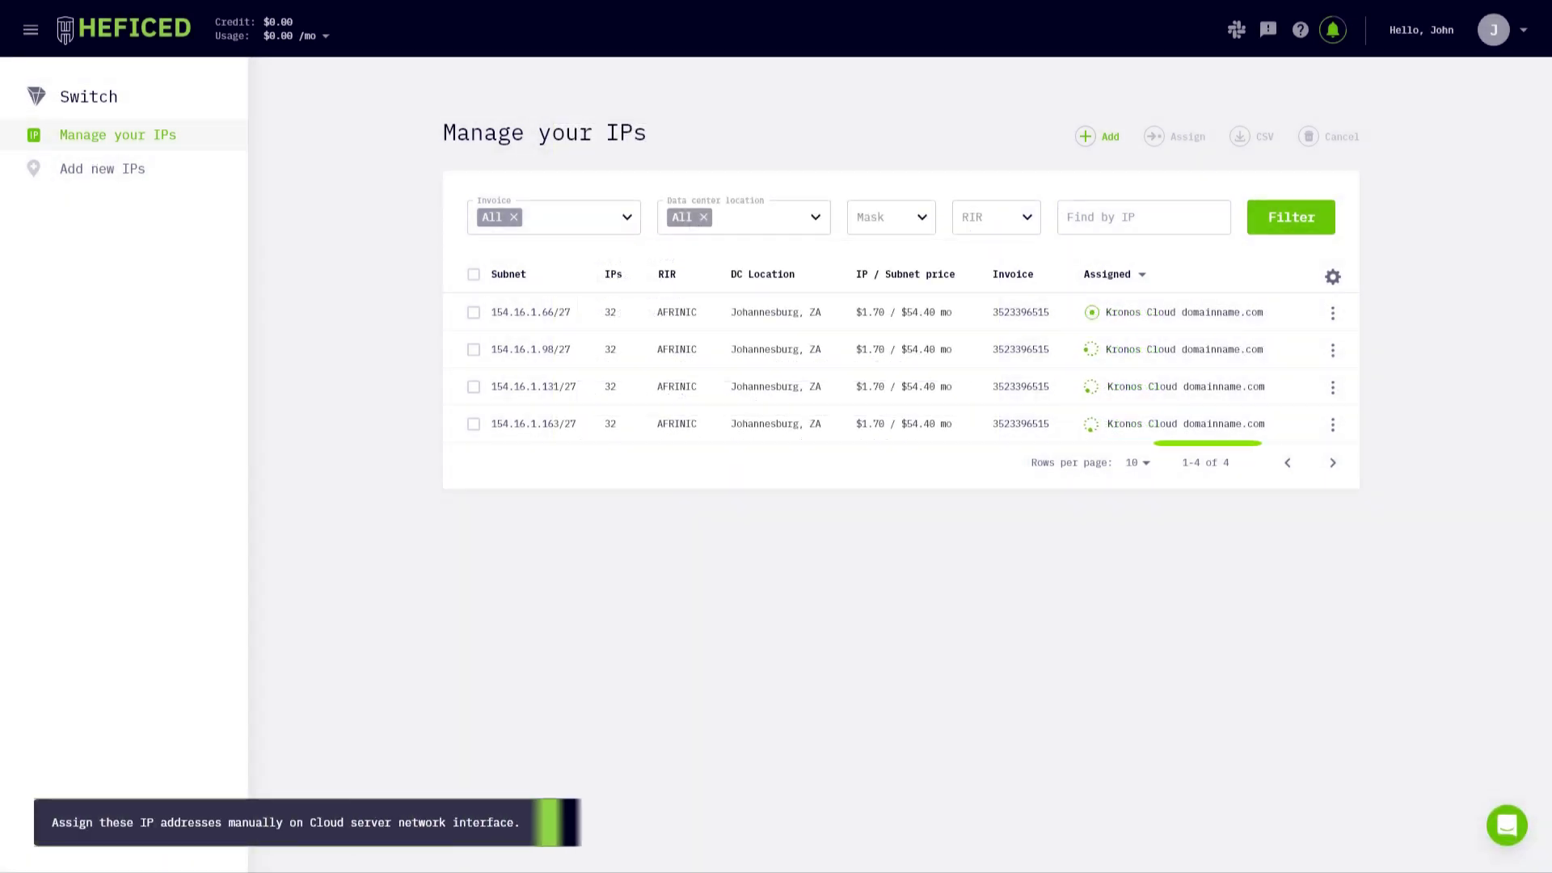